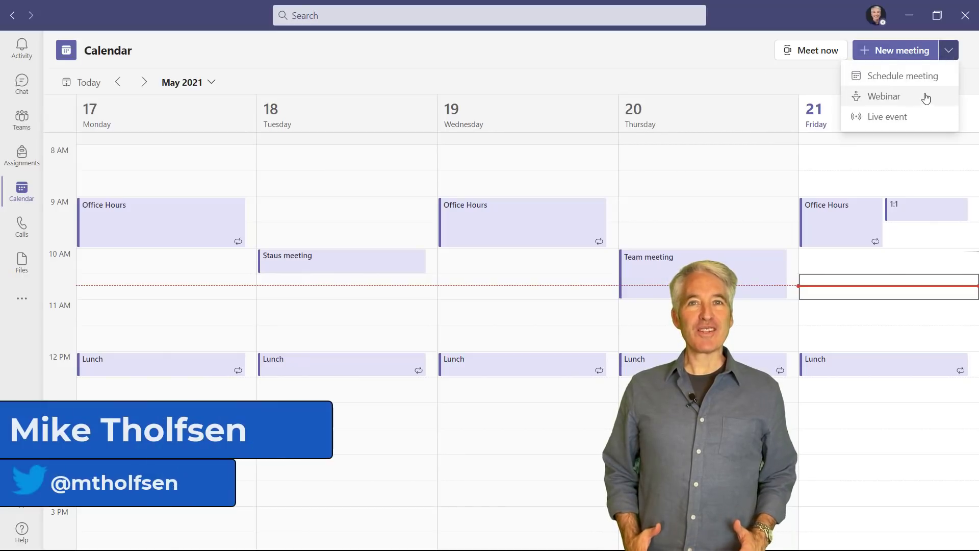
- Start a webinar requiring registration for everyone, trying the banner, speaker and extra-field options
{"action": "left_click", "coordinate": [931, 97]}
{"action": "left_click", "coordinate": [867, 118]}
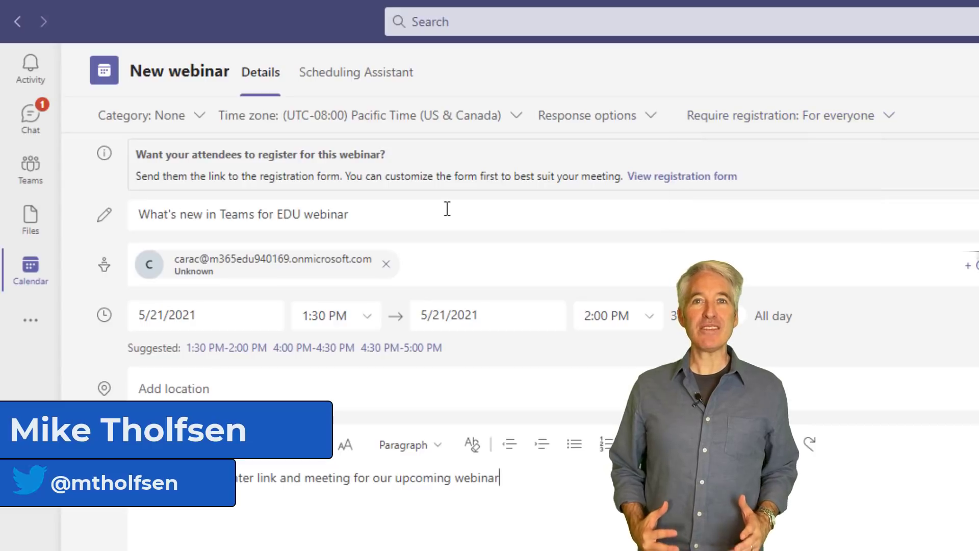
{"action": "left_click", "coordinate": [490, 105]}
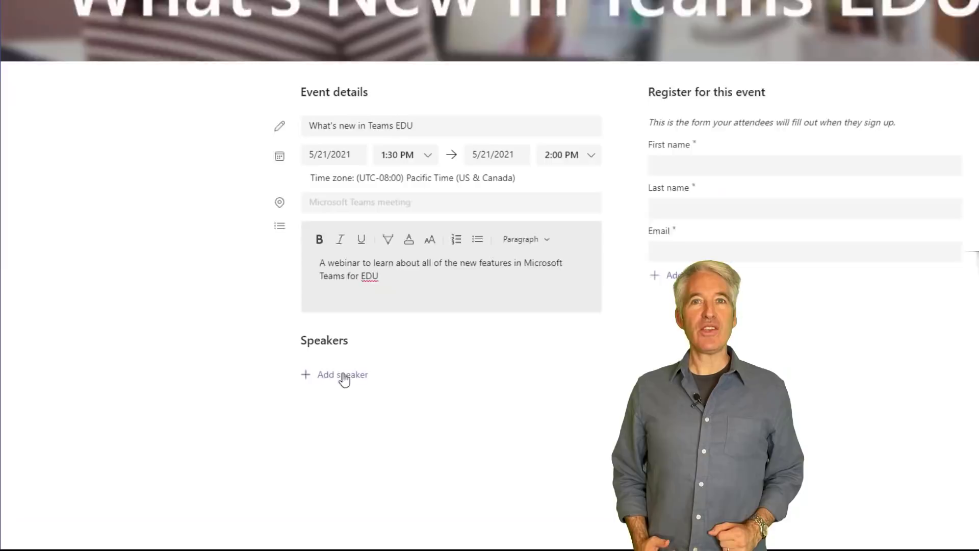
{"action": "left_click", "coordinate": [266, 413]}
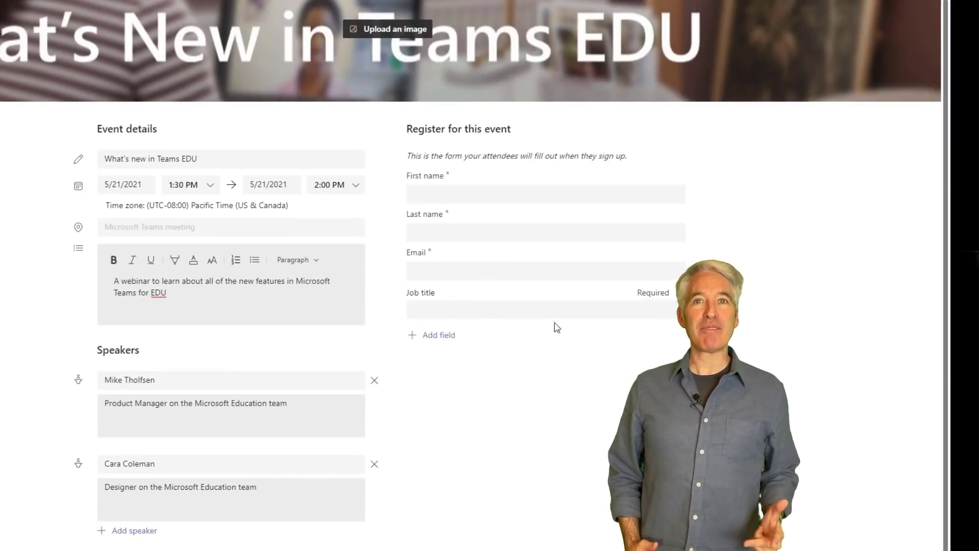
{"action": "left_click", "coordinate": [705, 285]}
- Begin a 'How familiar are you' custom question, then start a fresh New webinar form
{"action": "mouse_move", "coordinate": [735, 472]}
{"action": "left_click", "coordinate": [540, 496]}
{"action": "type", "text": "How familiar are you"}
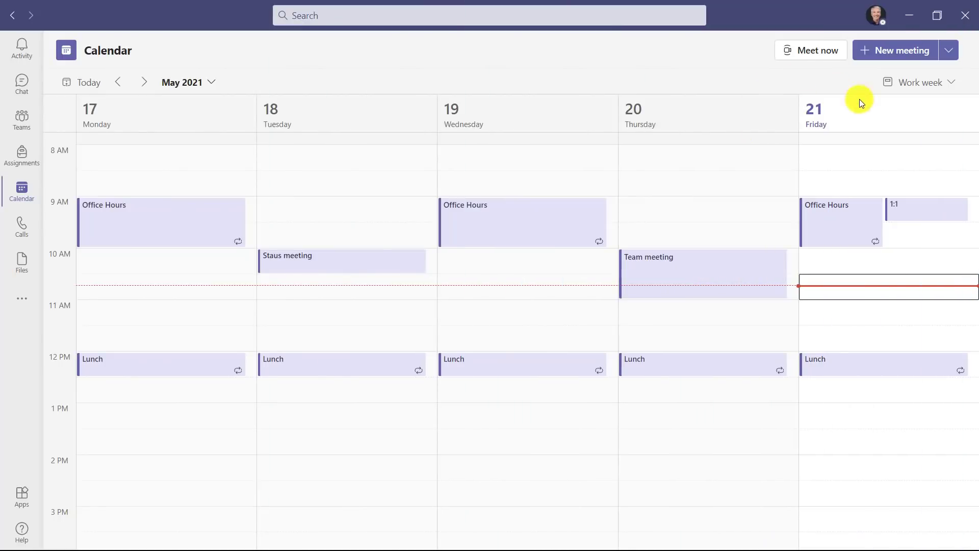
{"action": "left_click", "coordinate": [949, 51]}
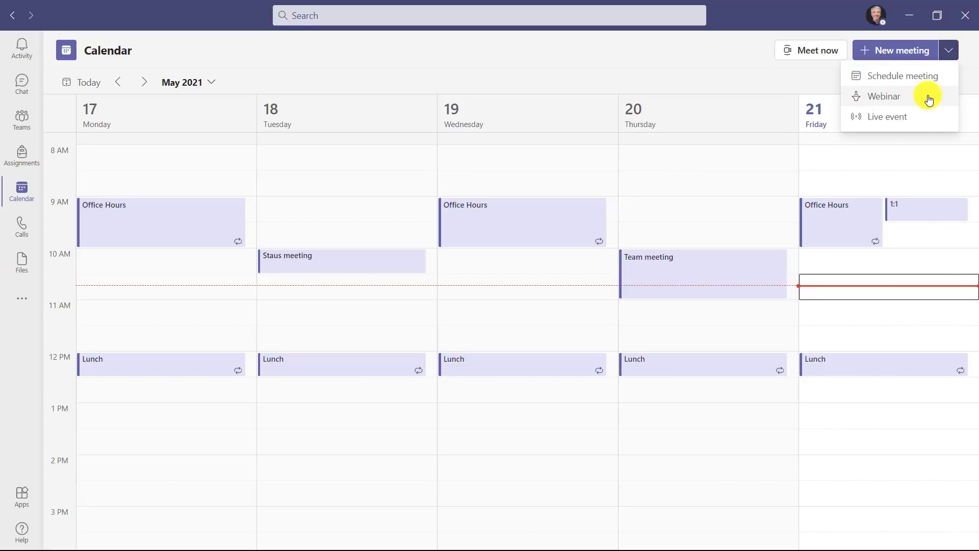
{"action": "left_click", "coordinate": [929, 100]}
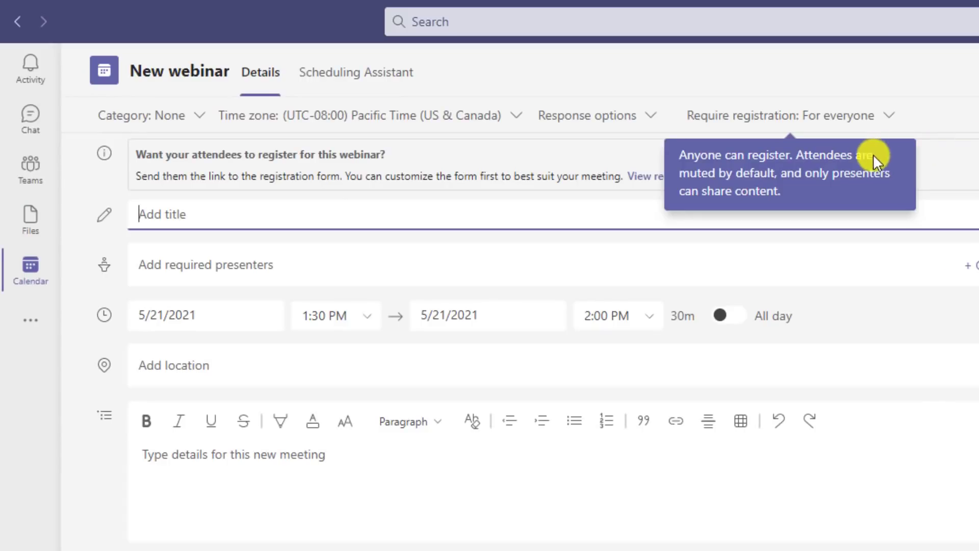
{"action": "left_click", "coordinate": [859, 124]}
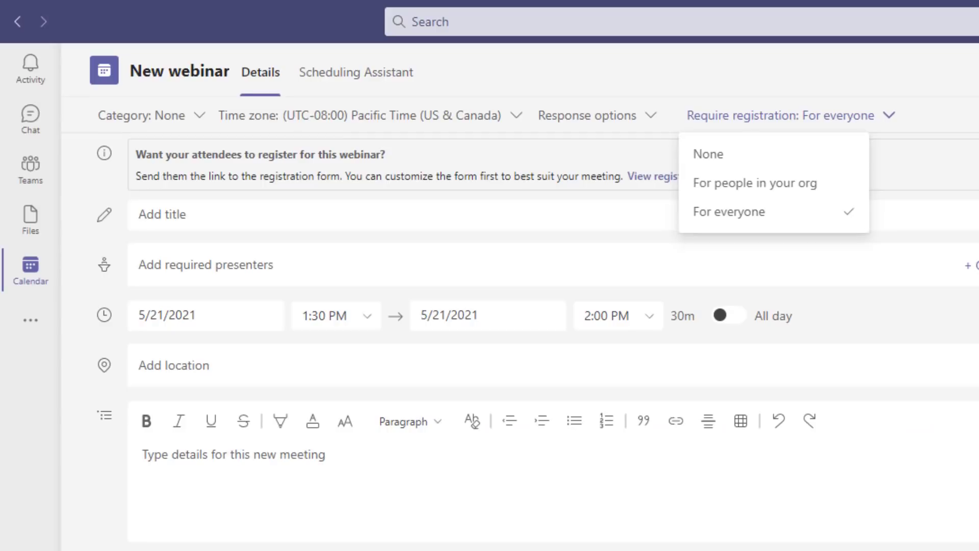
{"action": "left_click", "coordinate": [376, 215]}
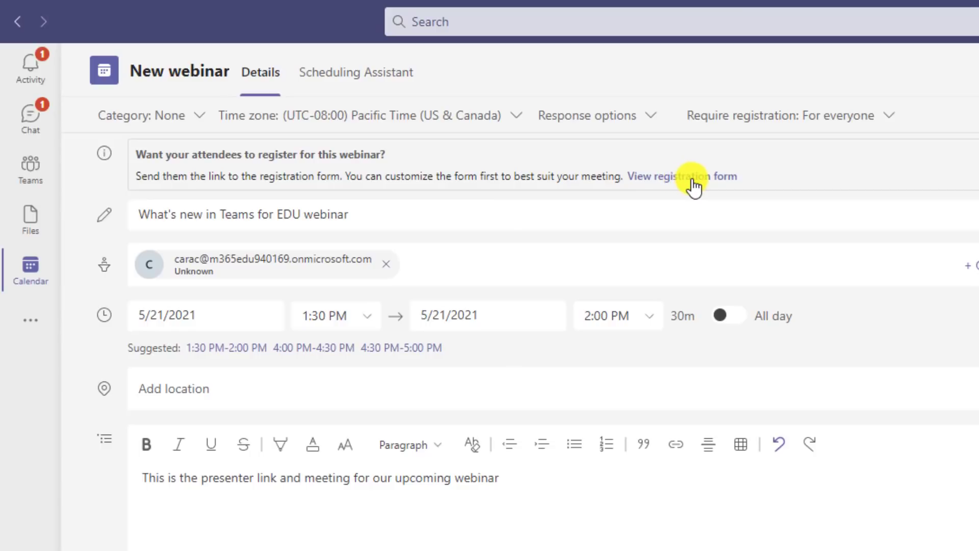
- Open the registration form collecting attendees' first name, last name and email
{"action": "left_click", "coordinate": [693, 188]}
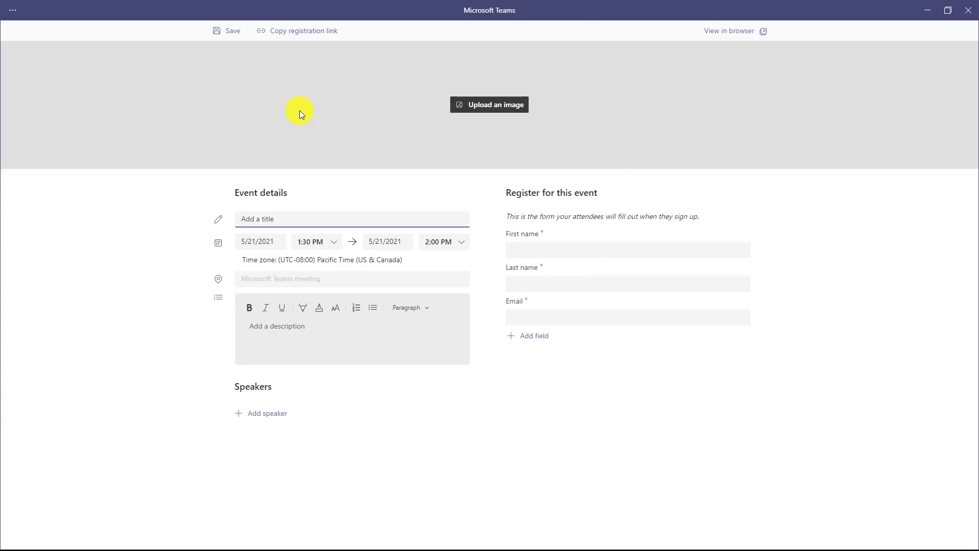
- Upload and crop a banner image for the registration page
{"action": "left_click", "coordinate": [488, 105]}
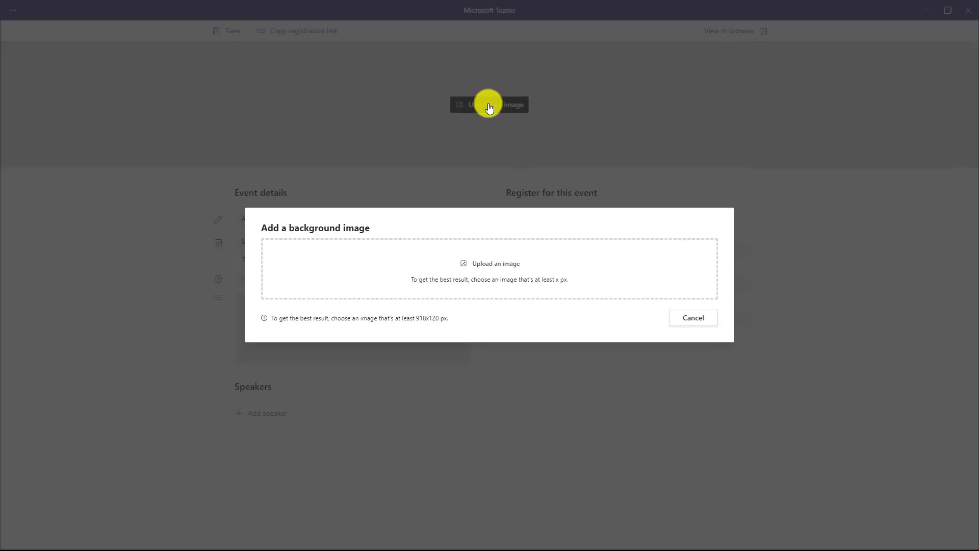
{"action": "left_click", "coordinate": [490, 262]}
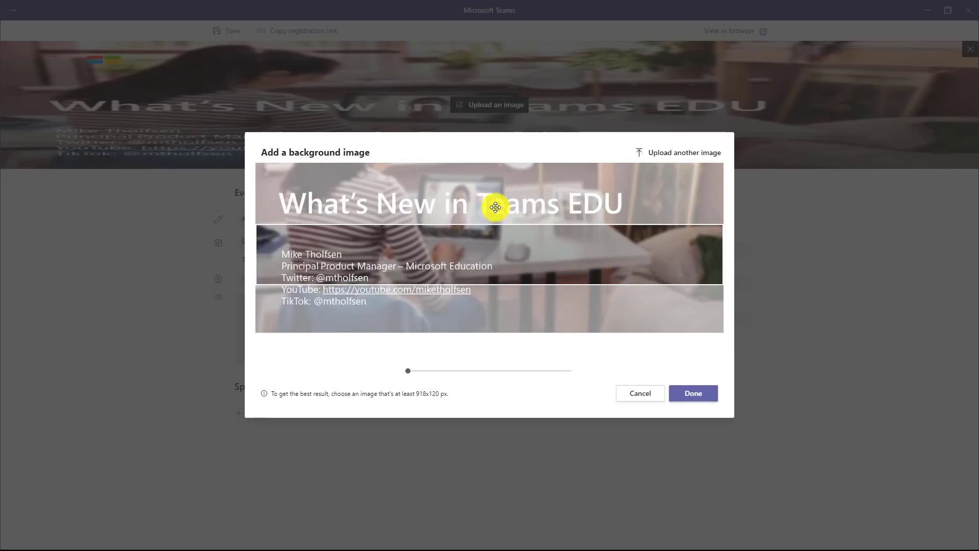
{"action": "left_click_drag", "start_coordinate": [497, 212], "coordinate": [505, 260]}
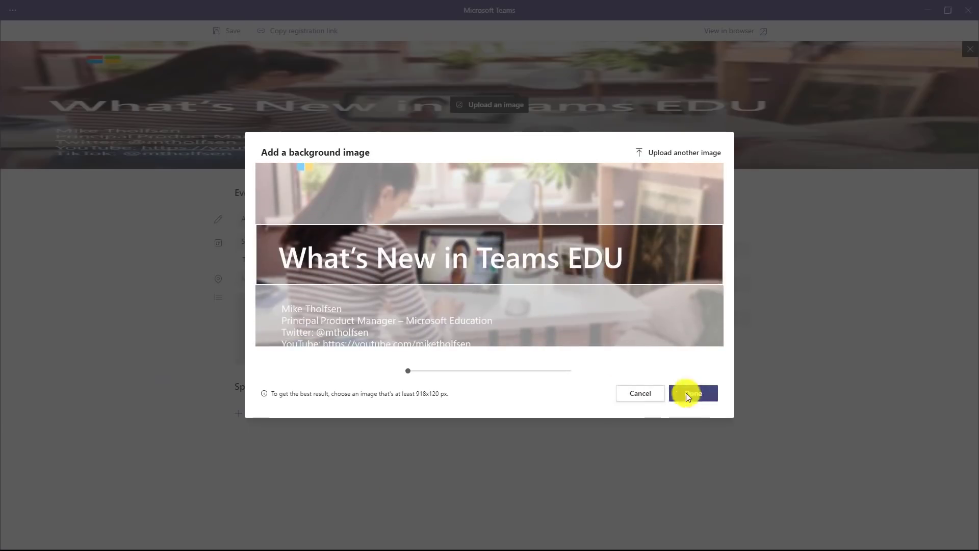
{"action": "left_click", "coordinate": [684, 393]}
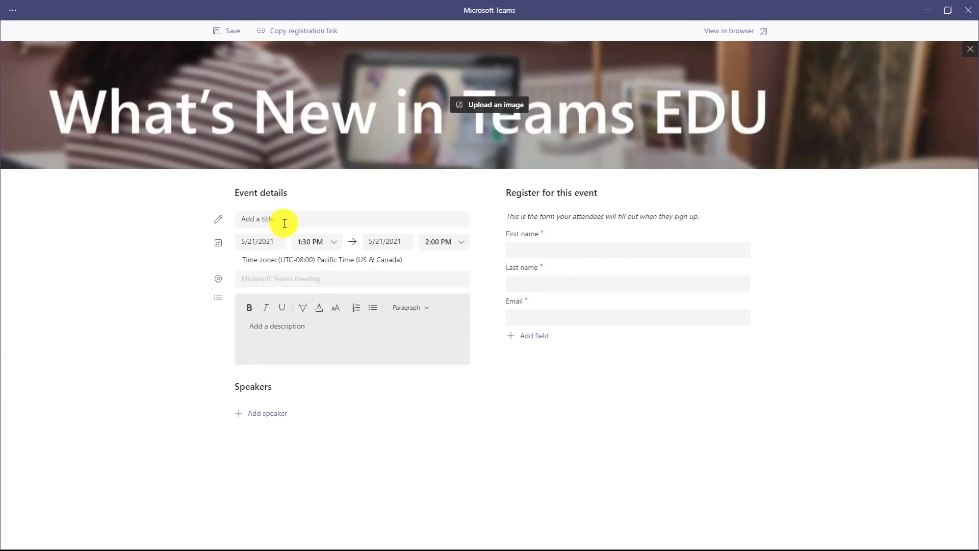
- Enter the title 'What's new in Teams EDU' and a description about new Teams for EDU features
{"action": "left_click", "coordinate": [288, 221]}
{"action": "type", "text": "What's new in Teams EDU"}
{"action": "left_click", "coordinate": [352, 336]}
{"action": "type", "text": "A webinar to learn about all of the new features in Microsoft Teams for EDU"}
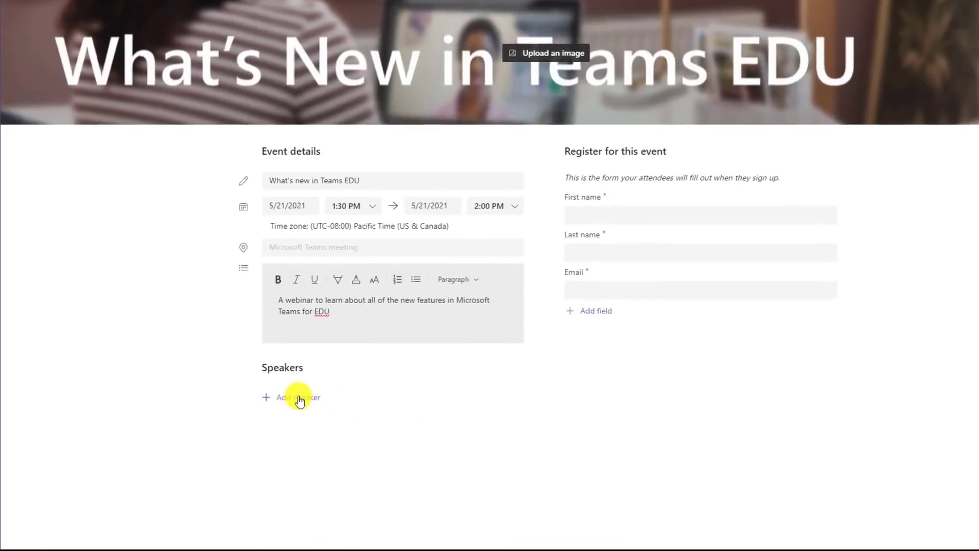
- Add two speakers with bios: a Product Manager and a Designer on the Microsoft Education team
{"action": "left_click", "coordinate": [262, 413]}
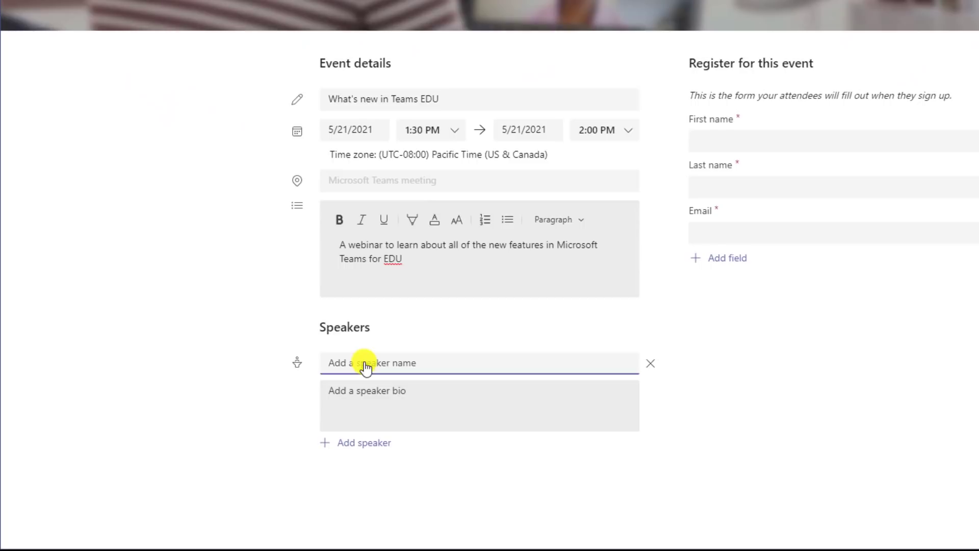
{"action": "type", "text": "Mike Tholfsen"}
{"action": "left_click", "coordinate": [376, 424]}
{"action": "type", "text": "Product Manager on the Microsoft Education team"}
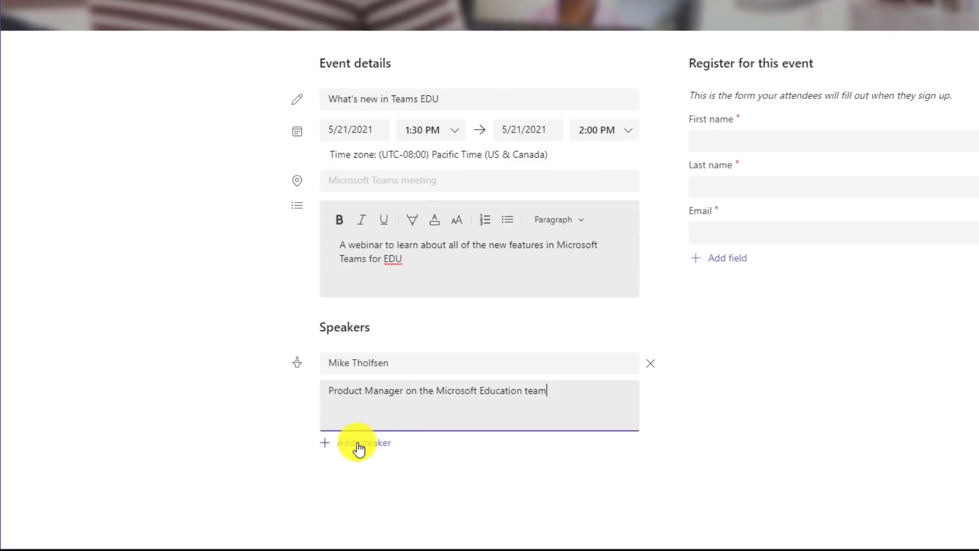
{"action": "left_click", "coordinate": [358, 445]}
{"action": "key", "text": "Tab"}
{"action": "type", "text": "Designer on the Microsoft Education team"}
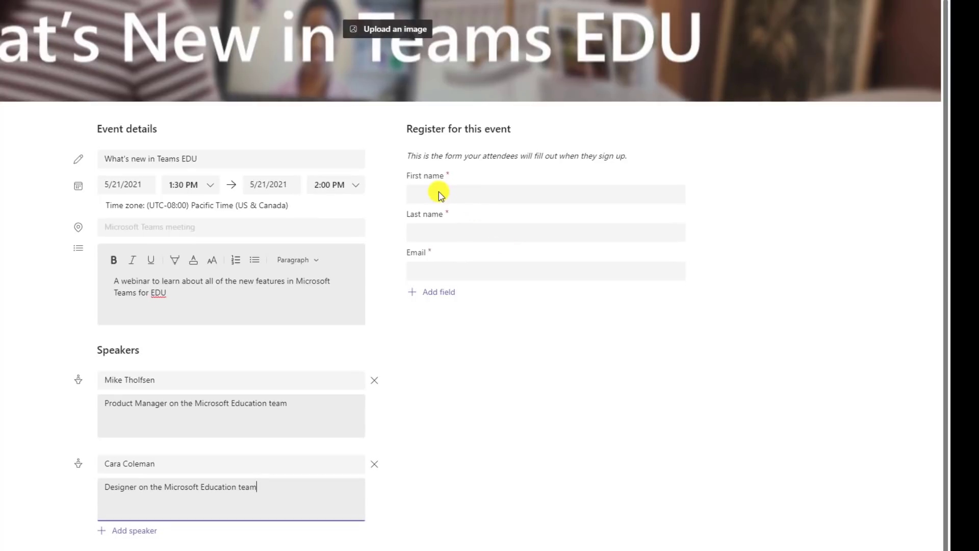
- Add a required Job title field to the registration form
{"action": "left_click", "coordinate": [440, 293]}
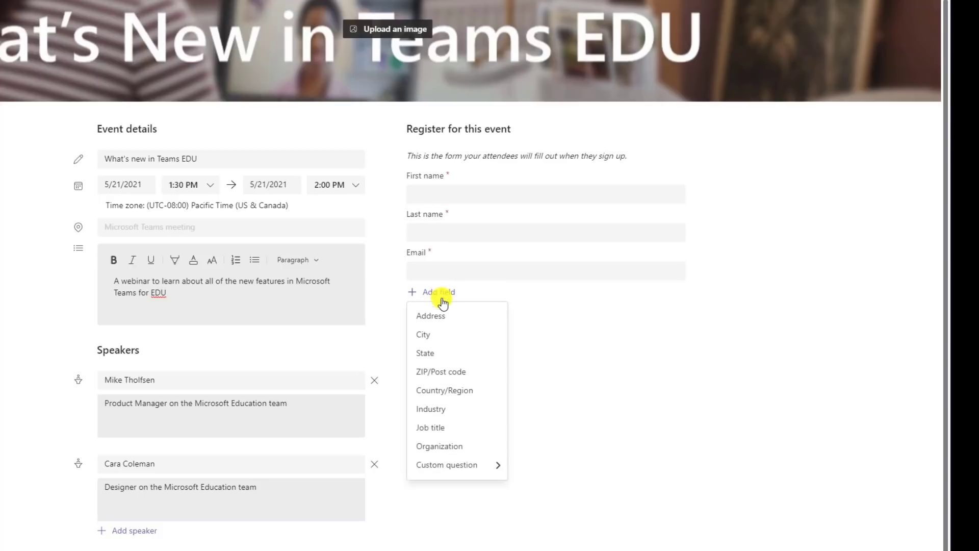
{"action": "left_click", "coordinate": [470, 428]}
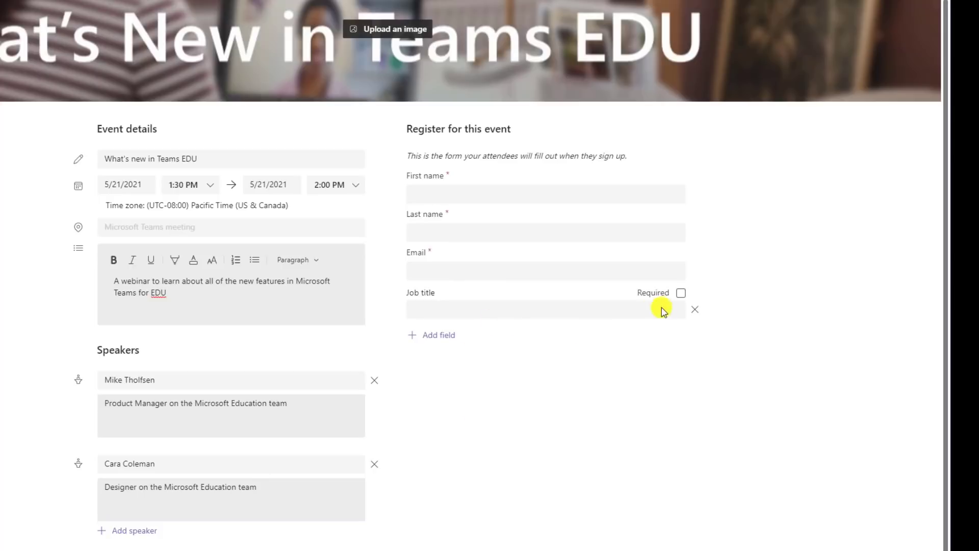
{"action": "left_click", "coordinate": [681, 292]}
- Add a required choice question 'How familiar are you with Teams?' with three options
{"action": "left_click", "coordinate": [447, 335]}
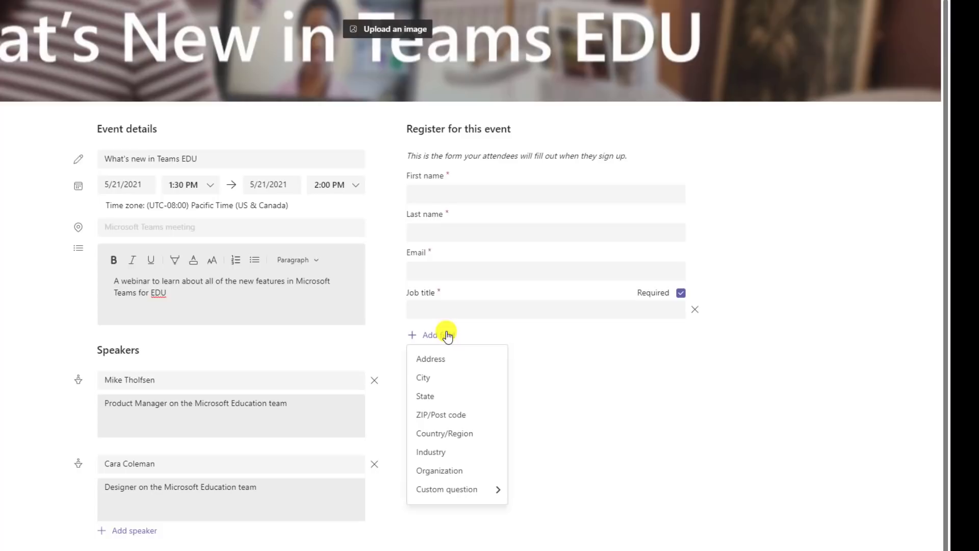
{"action": "mouse_move", "coordinate": [458, 491]}
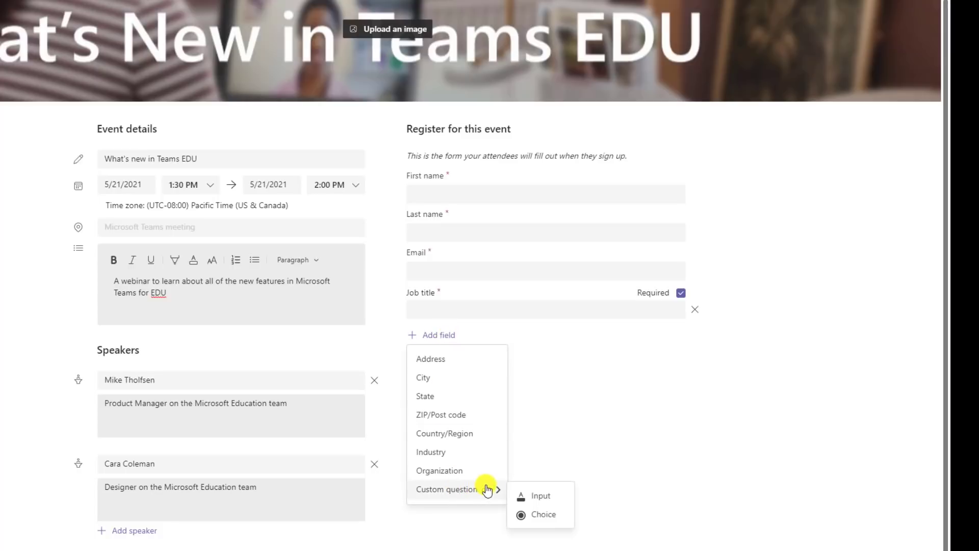
{"action": "left_click", "coordinate": [550, 517]}
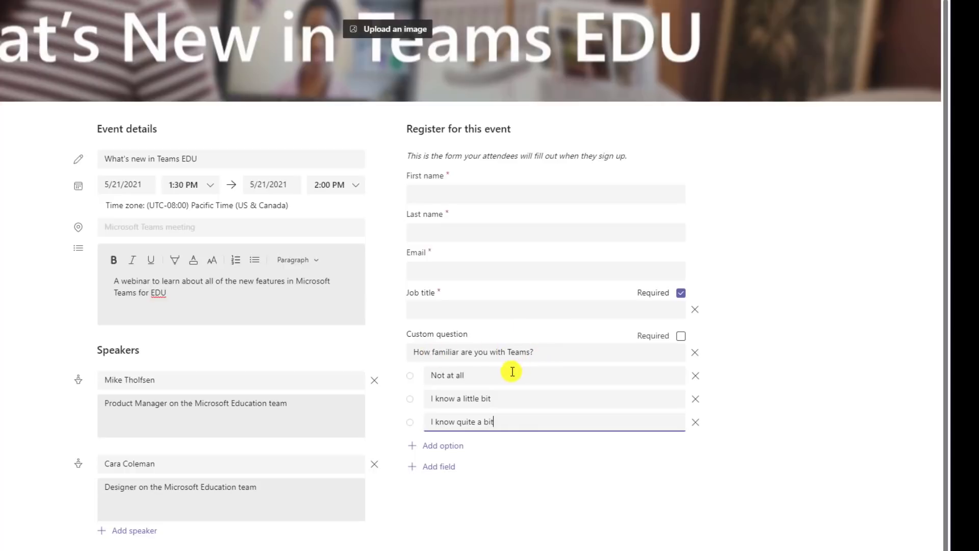
{"action": "left_click", "coordinate": [681, 336]}
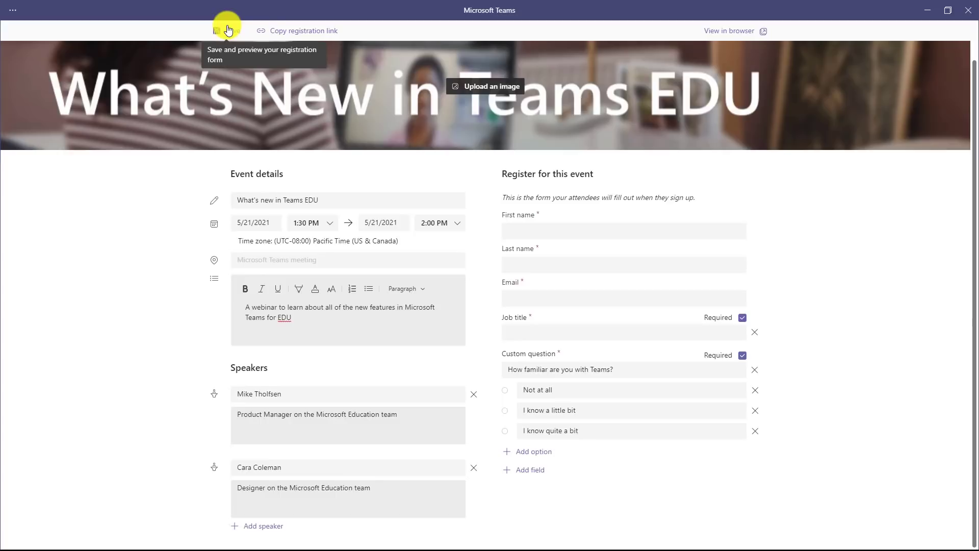
- Save the registration form and preview the attendee view in the web browser
{"action": "left_click", "coordinate": [229, 32]}
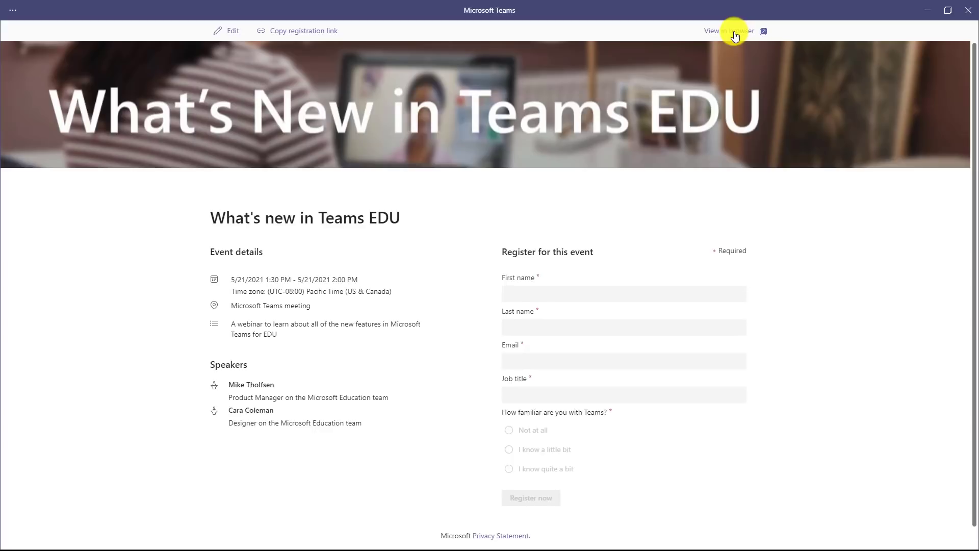
{"action": "left_click", "coordinate": [735, 33]}
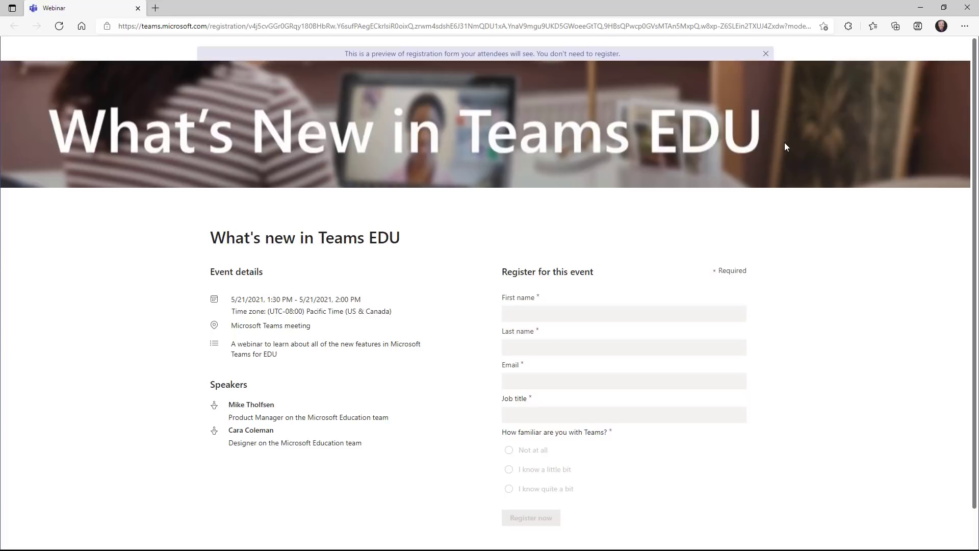
- Close the browser preview and registration form window, then send the webinar invite to presenters
{"action": "left_click", "coordinate": [944, 8]}
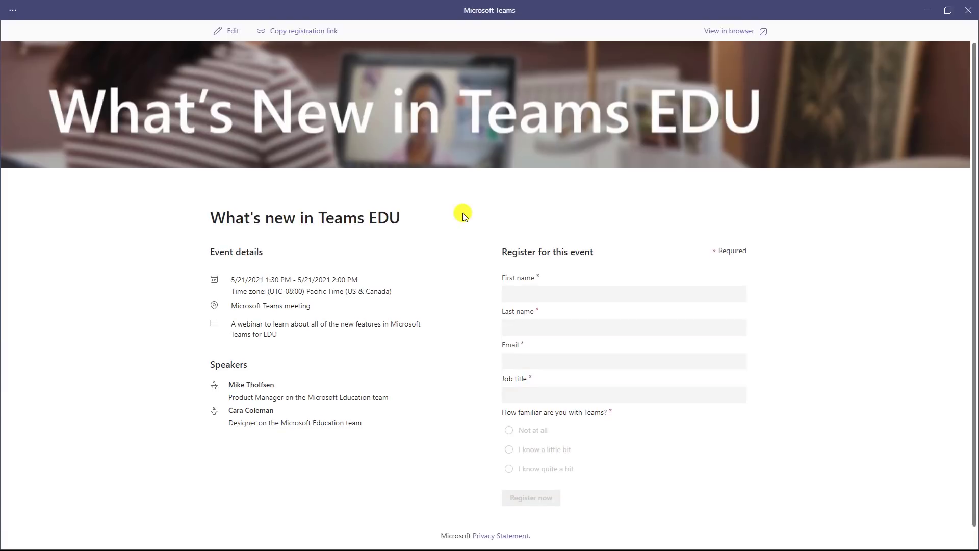
{"action": "left_click", "coordinate": [302, 33]}
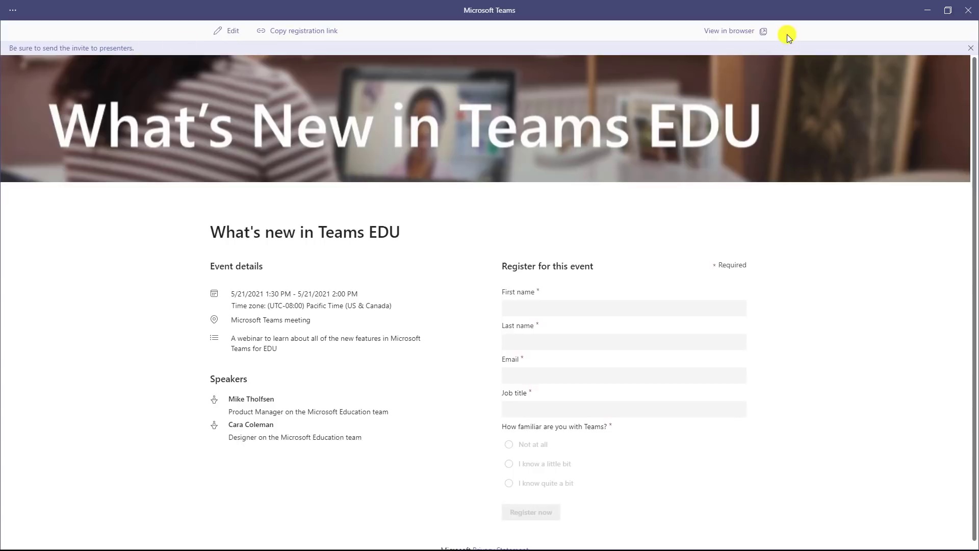
{"action": "left_click", "coordinate": [929, 11]}
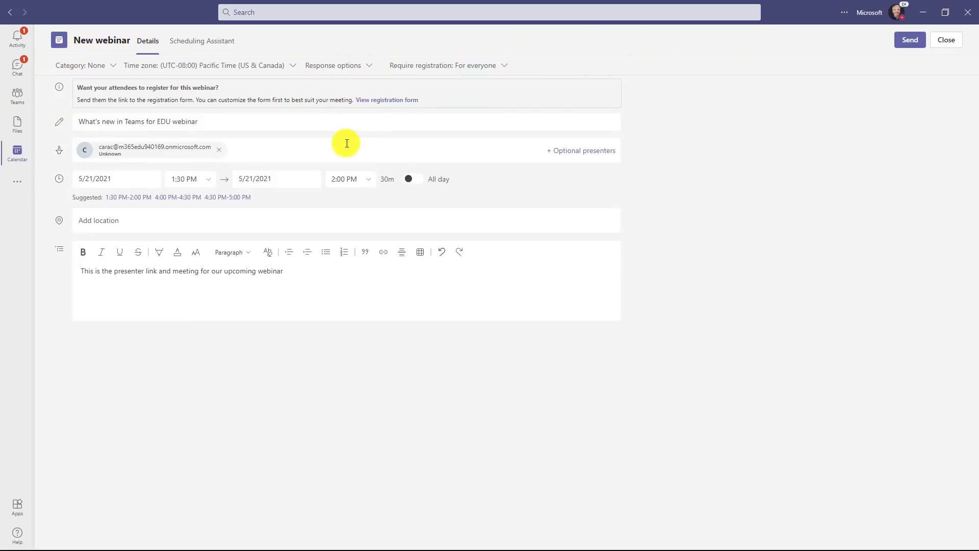
{"action": "left_click", "coordinate": [910, 40]}
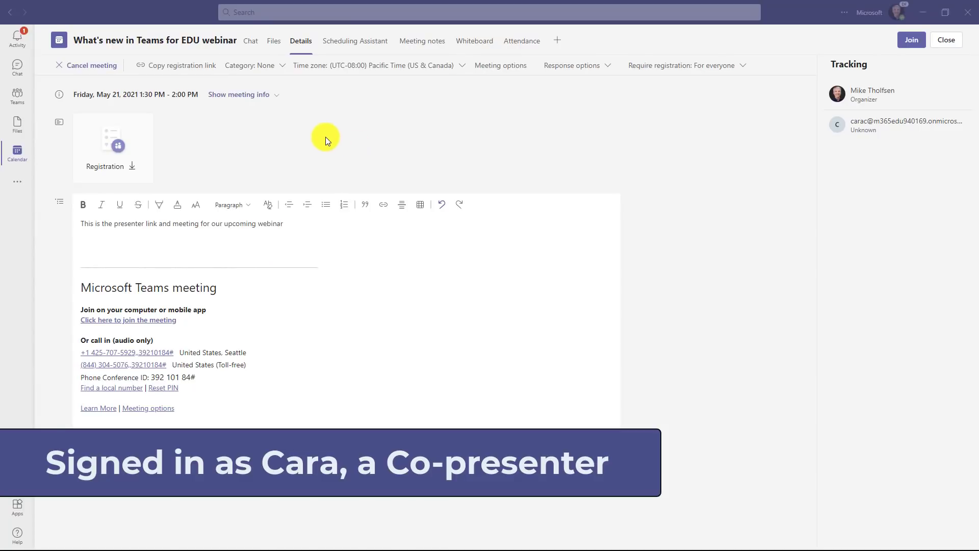
- Open the co-presenter's Outlook inbox holding the 'What's new in Teams for EDU webinar' invitation
{"action": "left_click", "coordinate": [176, 68]}
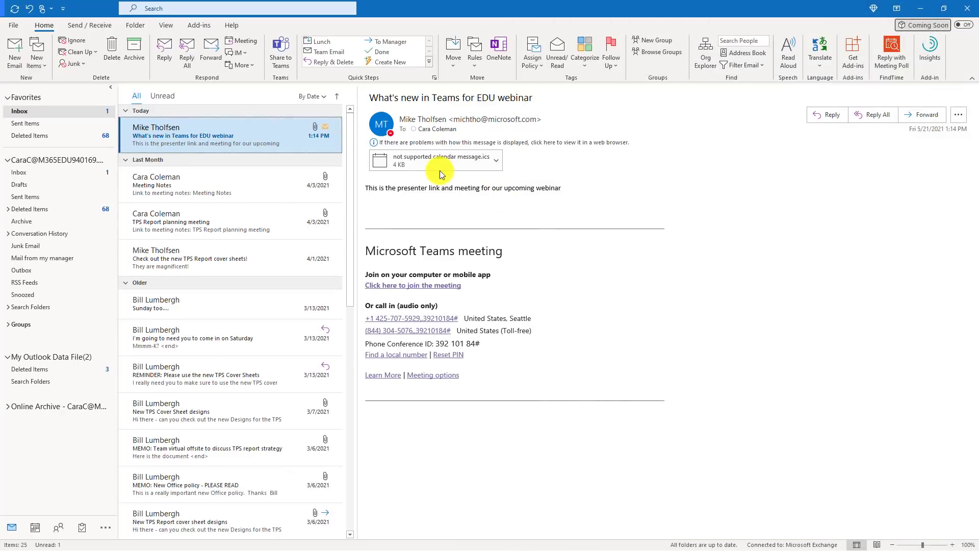
- Select the calendar file attached to the webinar invitation
{"action": "left_click", "coordinate": [381, 161]}
- In a new email, paste the webinar registration link and add a sign-off with the sender's name
{"action": "key", "text": "ctrl+n"}
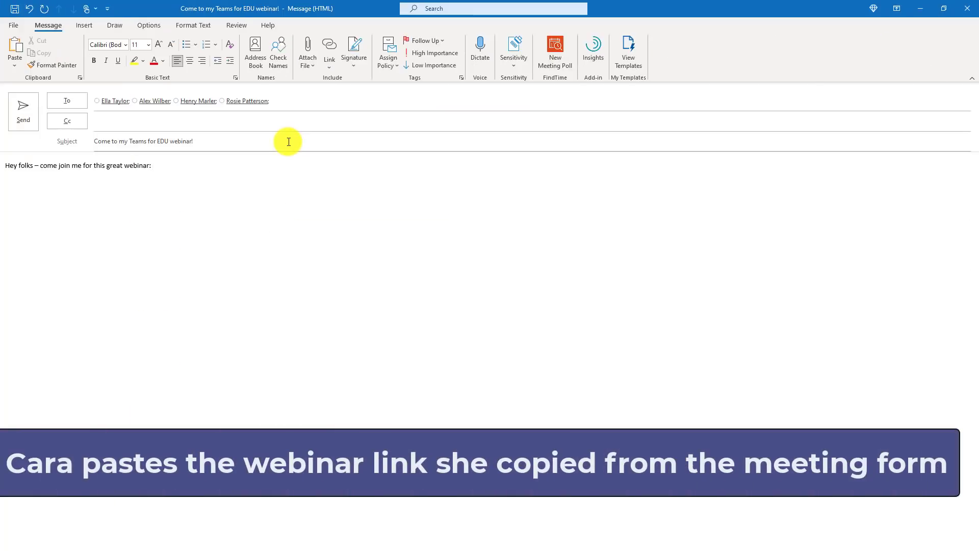
{"action": "type", "text": "https://teams.microsoft.com/registration/v4j5cvGGr0GRqy180BHbRw,Y6sufPAegECkrlsiR0oixQ,zrwm4sdshE6J31NmQDU1xA,YnaV9mgu9UKD5GWoeeGtTQ,9HBsQPwcp0GVsMTAn5MxpQ,w8xp-Z6SLEin2TXUJ4Zxdw?mode=read&tenantId=72f988bf-86f1-41af-91ab-2d7cd011db47"}
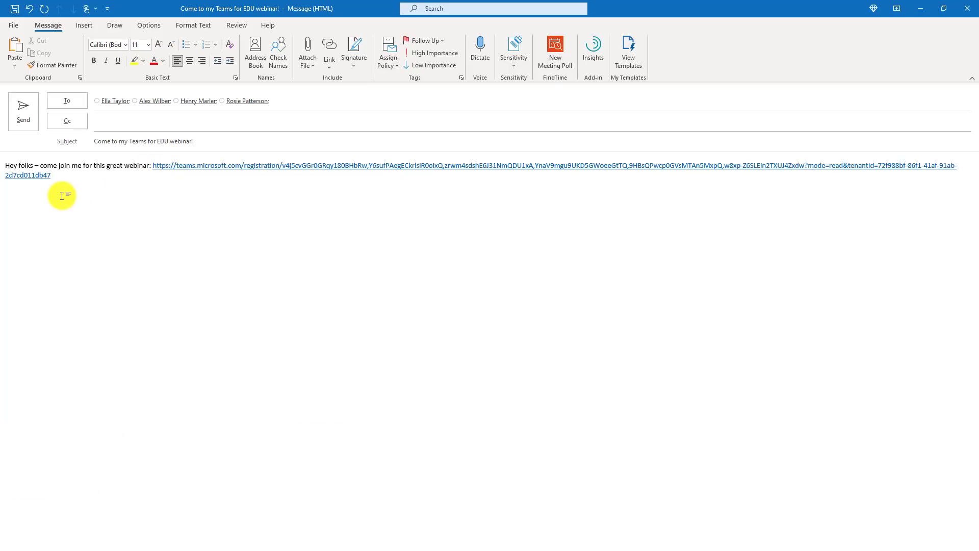
{"action": "key", "text": "Return"}
{"action": "type", "text": "-Cara"}
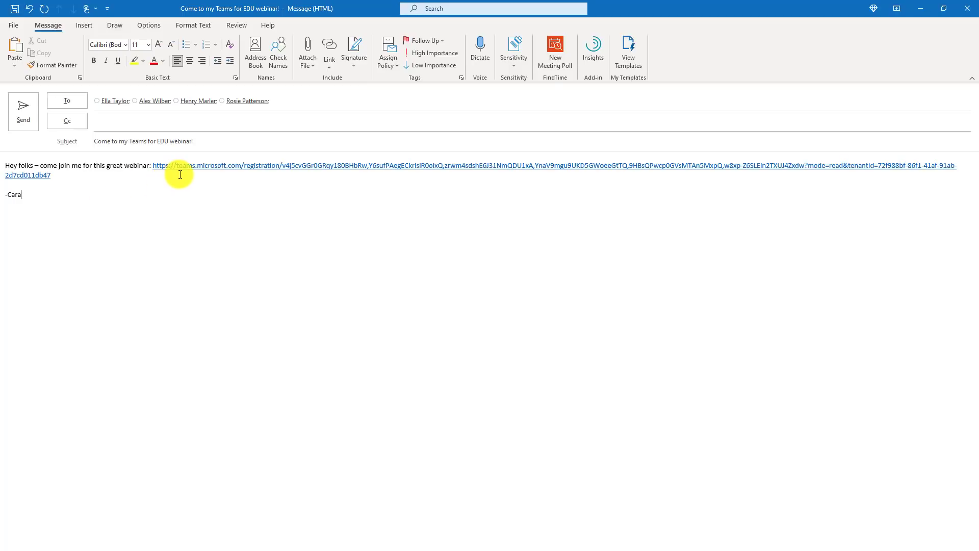
- Send the email and open 'Come to my Teams for EDU webinar!' in the attendee's inbox
{"action": "left_click", "coordinate": [23, 110]}
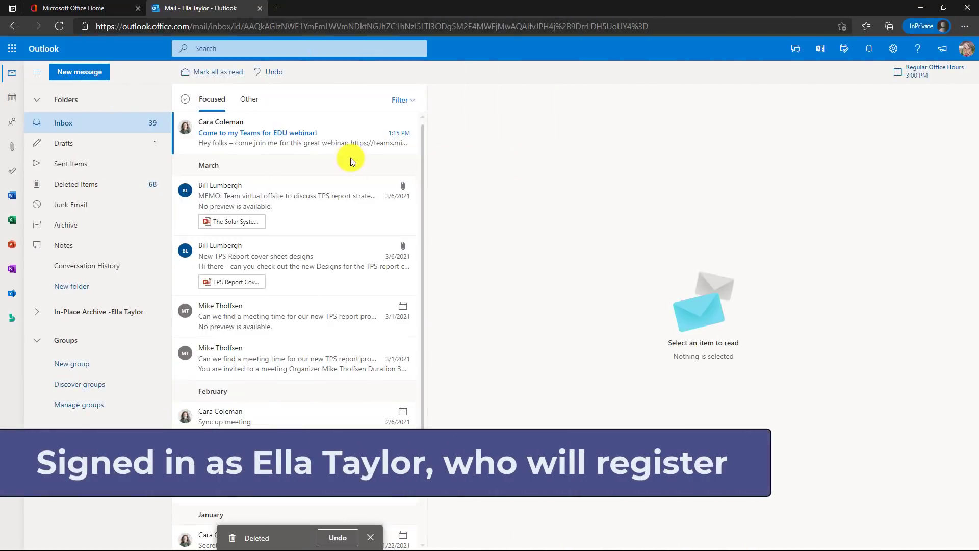
{"action": "left_click", "coordinate": [274, 126]}
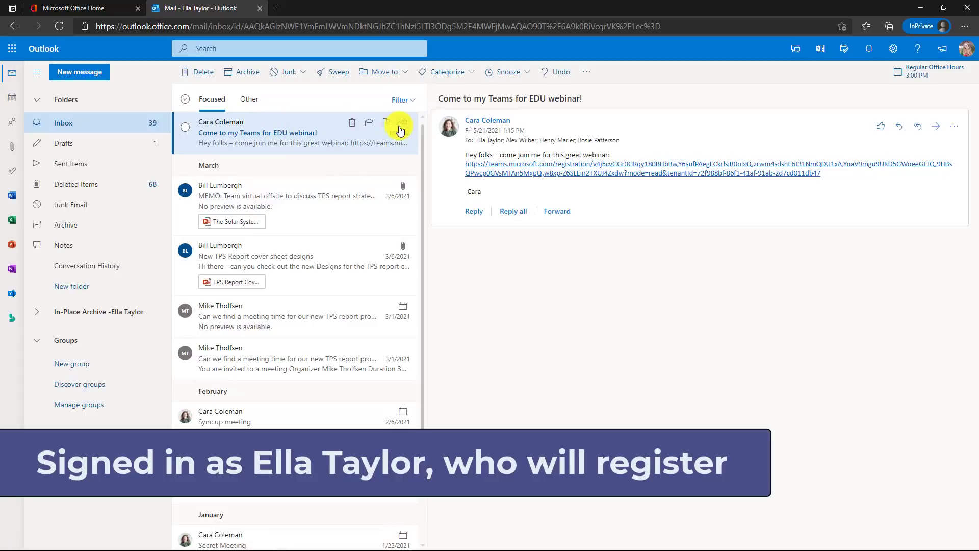
- Register the attendee as a Project Manager who knows Teams 'a little bit' and submit
{"action": "left_click", "coordinate": [701, 167]}
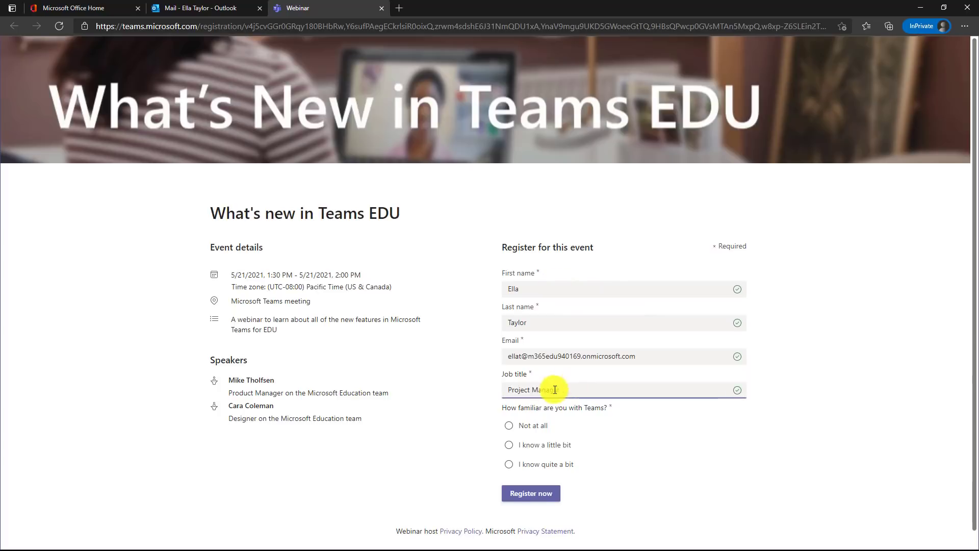
{"action": "type", "text": "anager"}
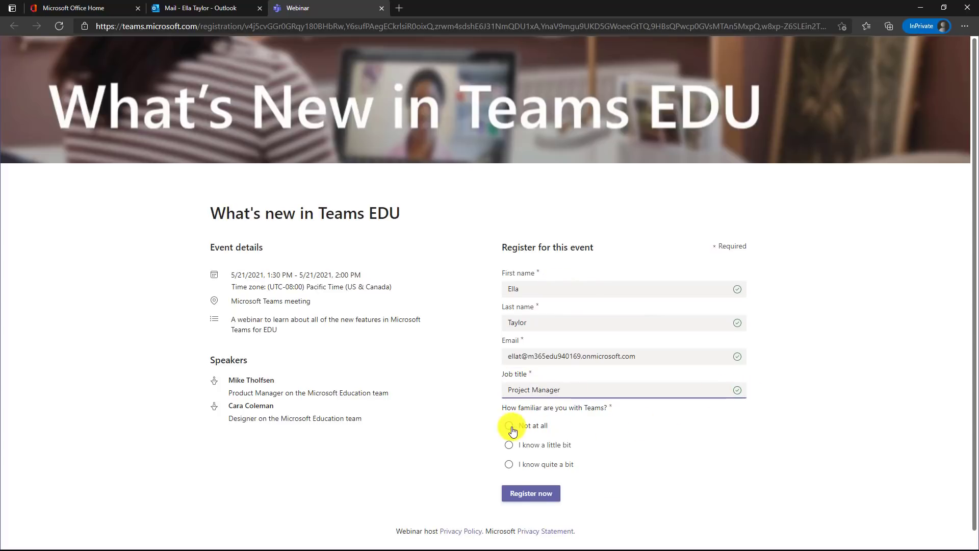
{"action": "left_click", "coordinate": [511, 442]}
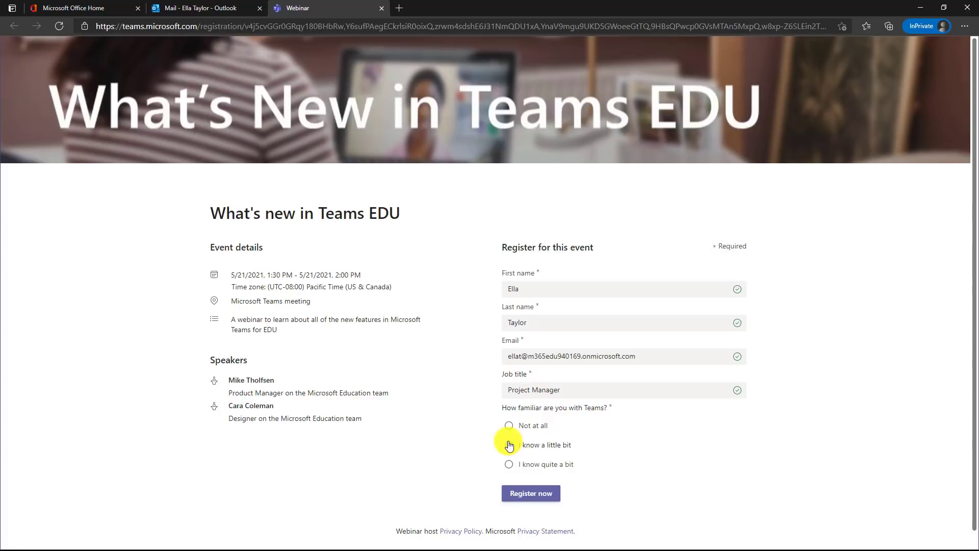
{"action": "left_click", "coordinate": [545, 494]}
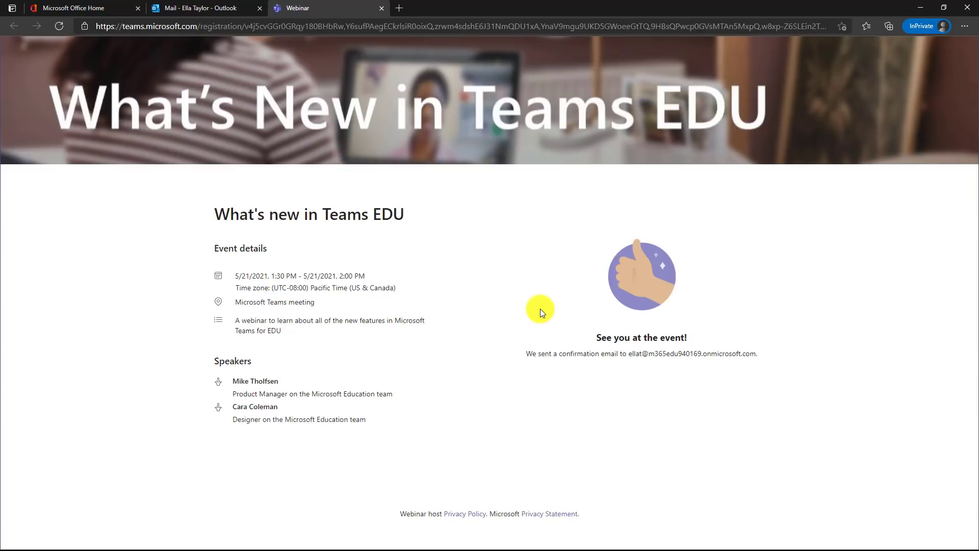
- Add the 'What's new in Teams EDU' invite from the confirmation email's .ics attachment to the calendar
{"action": "left_click", "coordinate": [197, 9]}
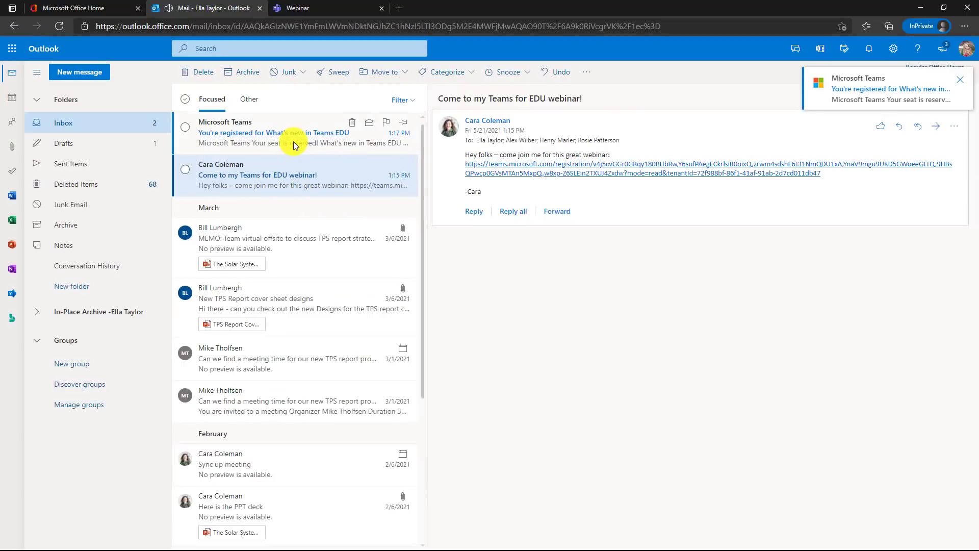
{"action": "left_click", "coordinate": [265, 133]}
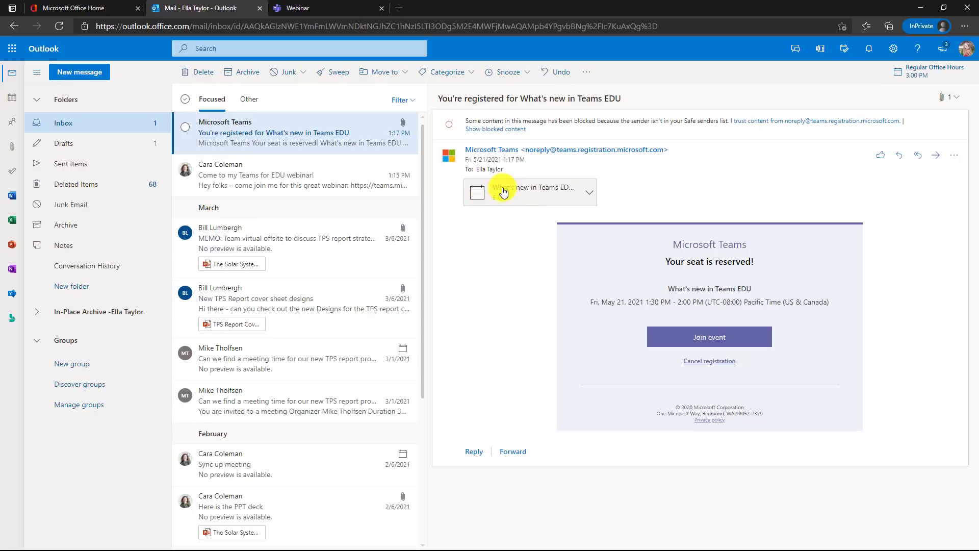
{"action": "left_click", "coordinate": [545, 194]}
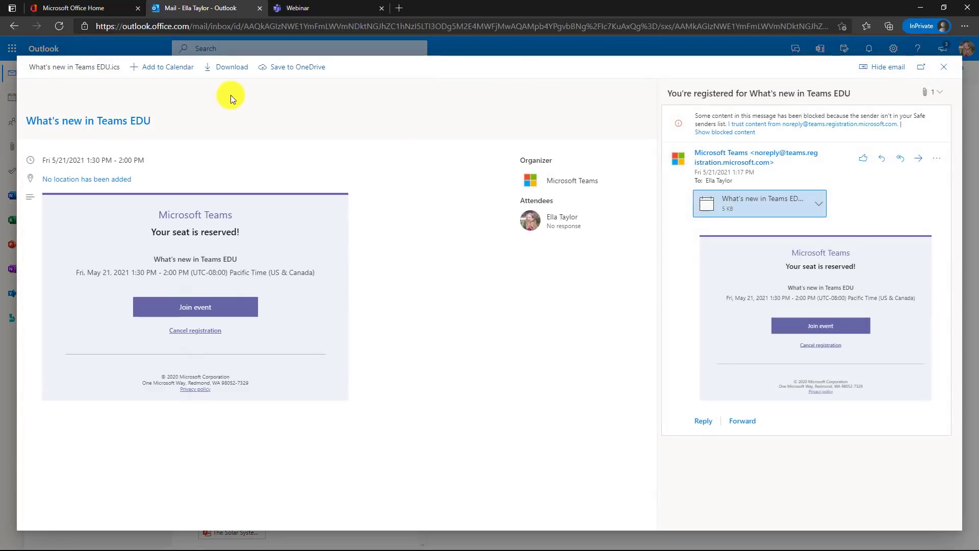
{"action": "left_click", "coordinate": [172, 70]}
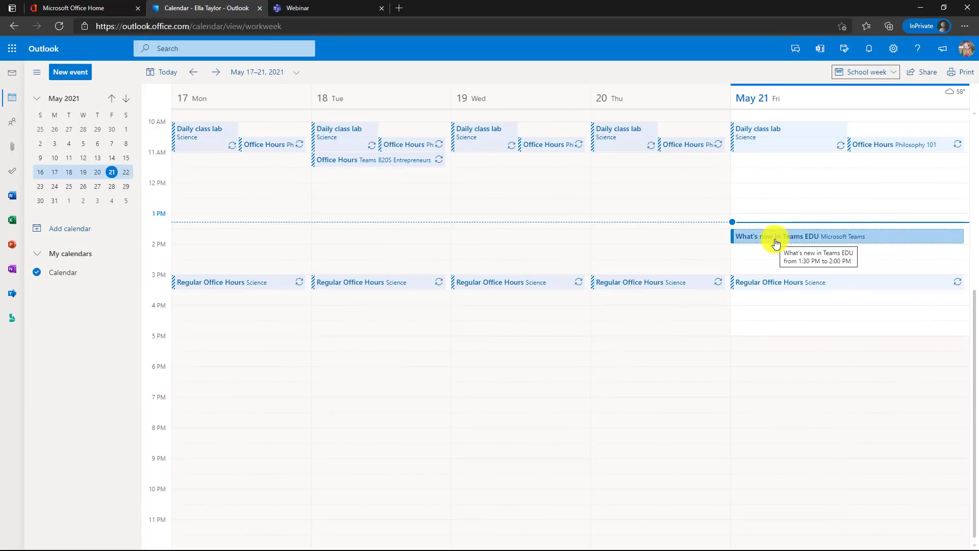
- Open the 'What's new in Teams EDU' calendar event and join it
{"action": "double_click", "coordinate": [776, 243]}
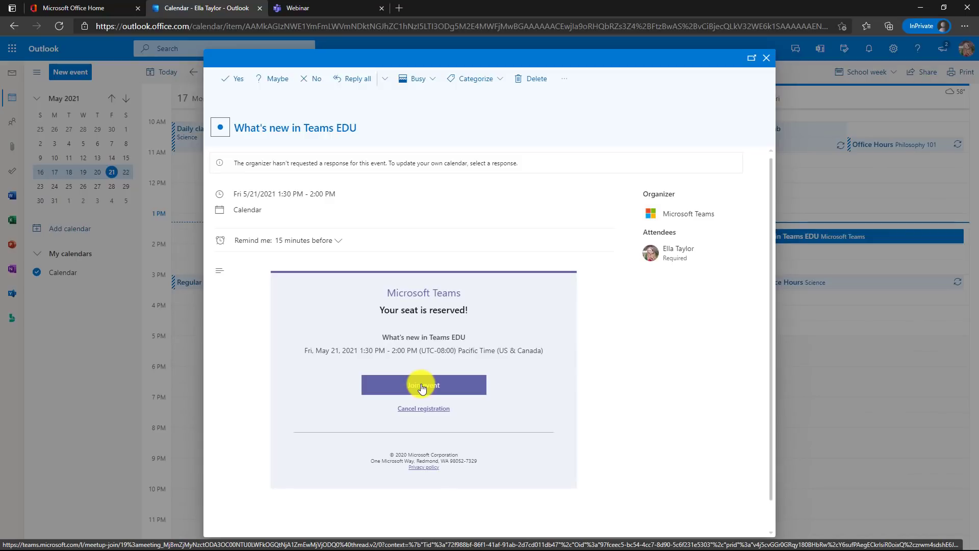
{"action": "left_click", "coordinate": [423, 387]}
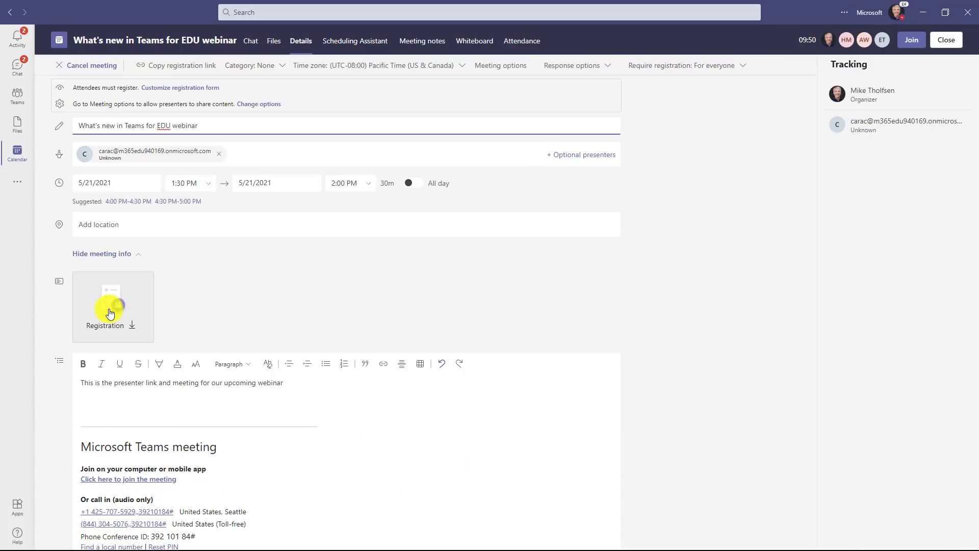
- Review the three registrations on the Attendance tab, including the second and third registrants' answers
{"action": "left_click", "coordinate": [523, 43]}
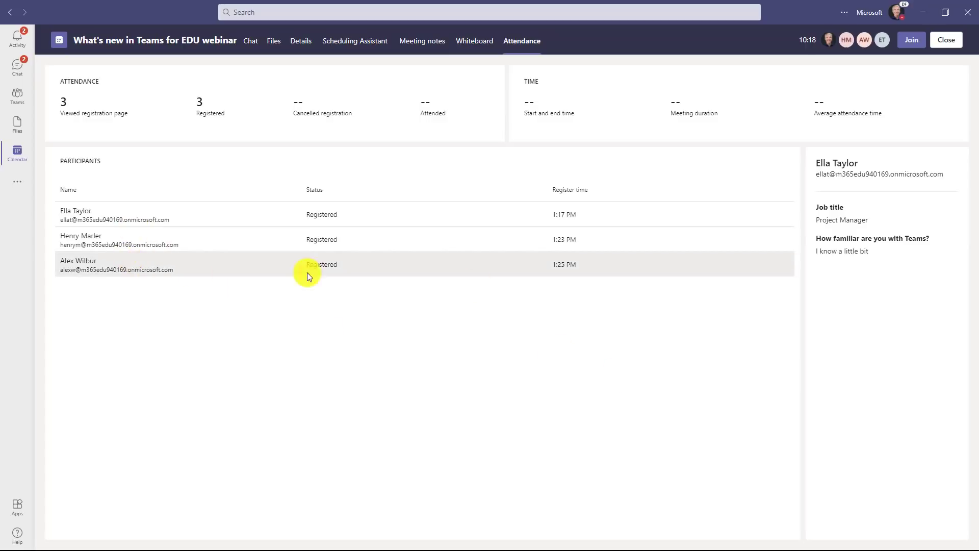
{"action": "left_click", "coordinate": [653, 239]}
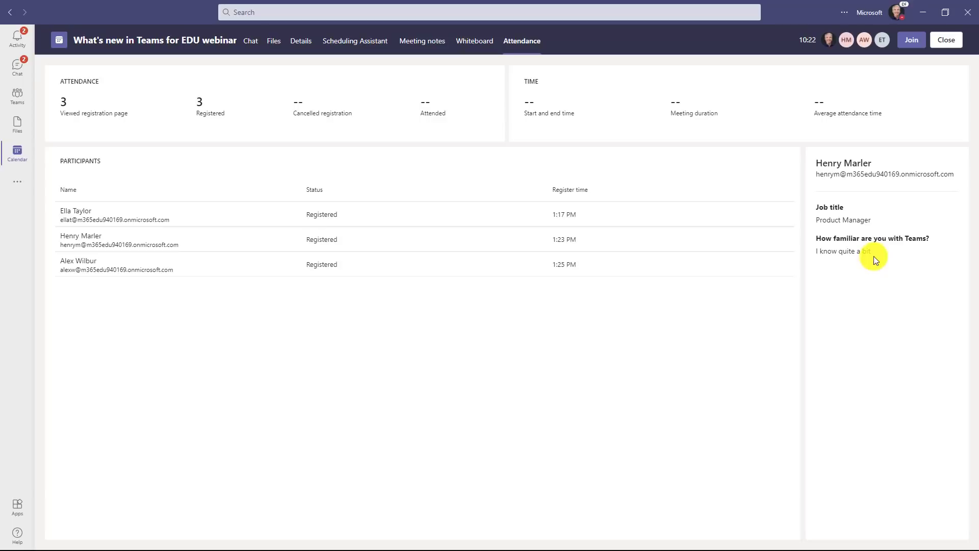
{"action": "left_click", "coordinate": [592, 265]}
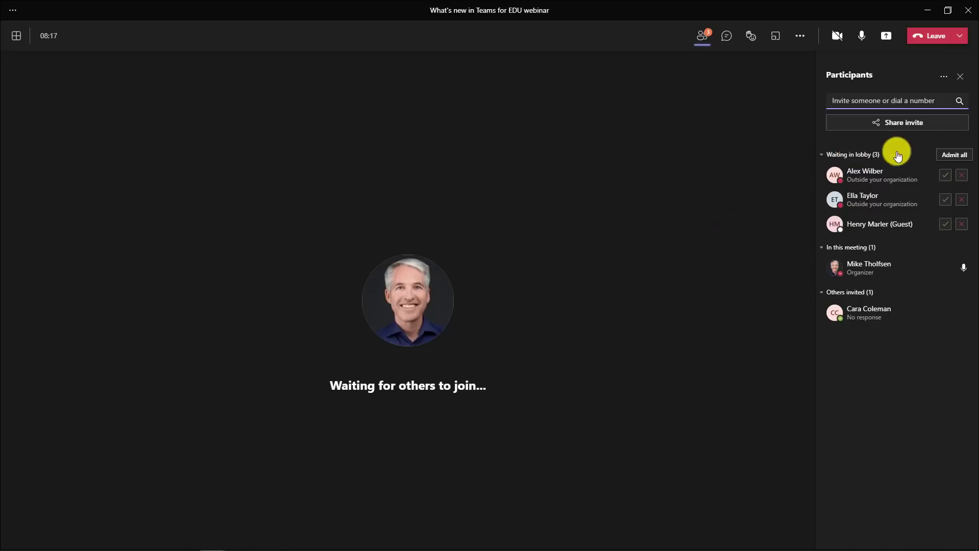
- Admit all three lobby attendees into the webinar, then bring up Meeting options
{"action": "left_click", "coordinate": [964, 155]}
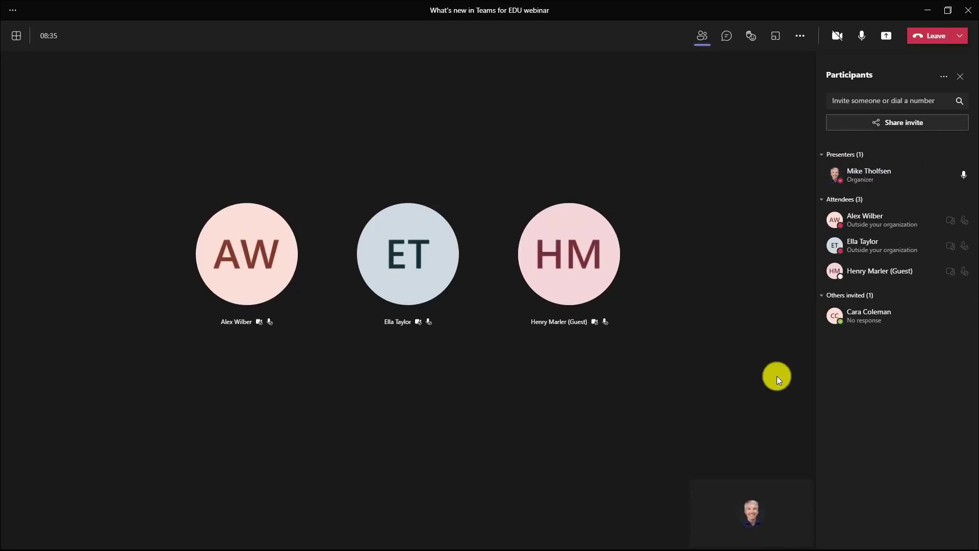
{"action": "mouse_move", "coordinate": [418, 323]}
{"action": "left_click", "coordinate": [801, 36]}
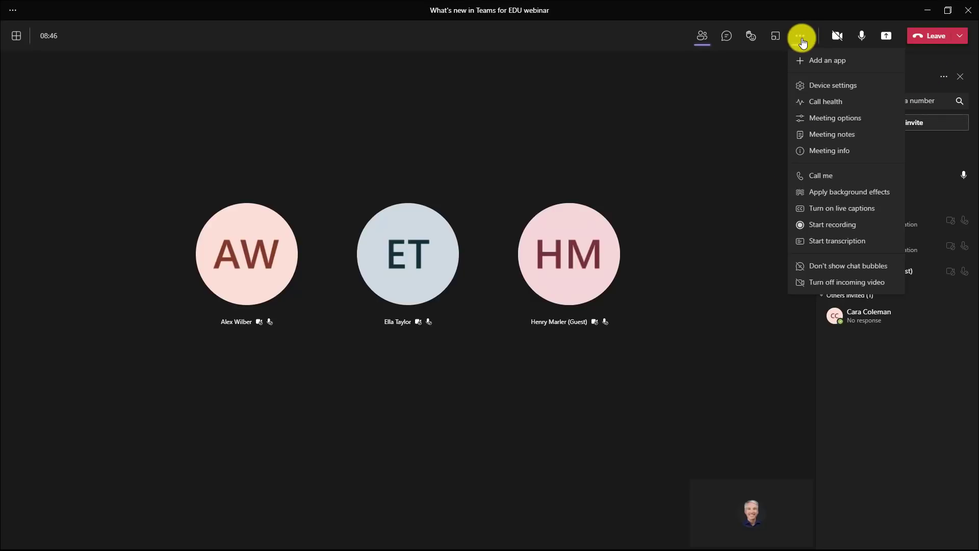
{"action": "left_click", "coordinate": [863, 119]}
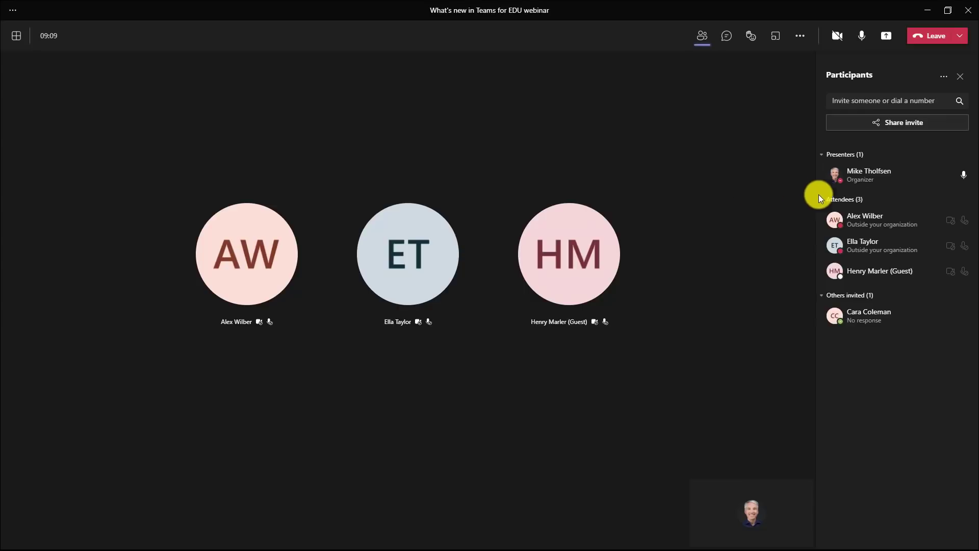
{"action": "left_click", "coordinate": [962, 222]}
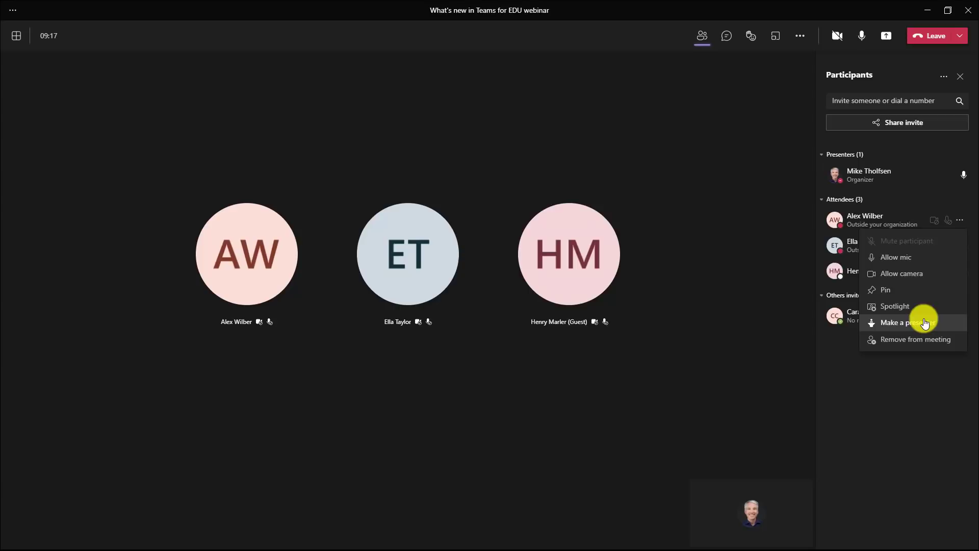
{"action": "left_click", "coordinate": [933, 393]}
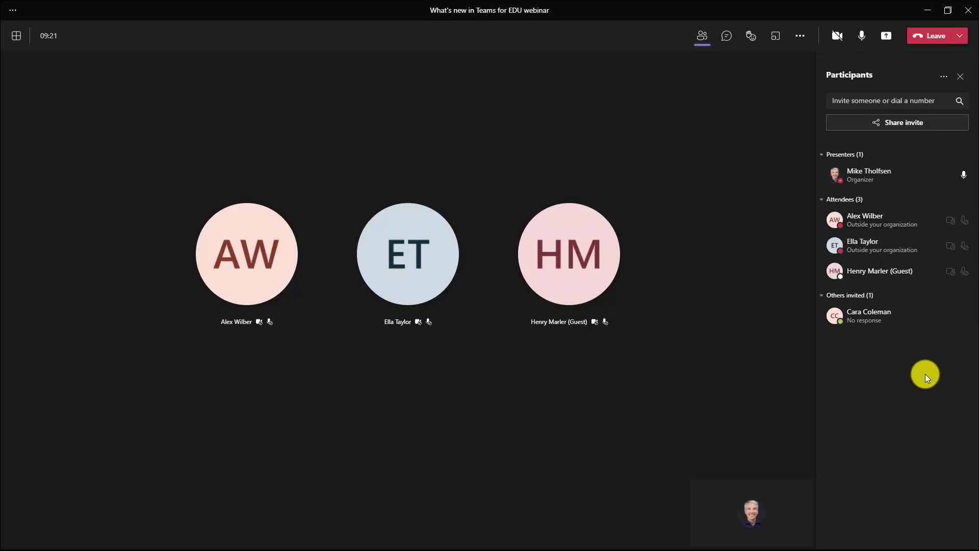
{"action": "mouse_move", "coordinate": [865, 312]}
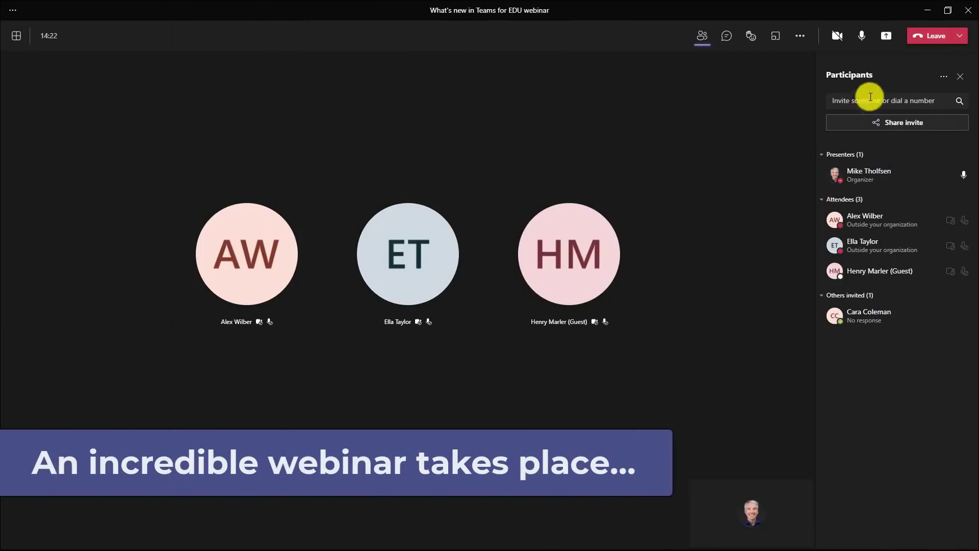
- End the webinar for everyone and download the registration report CSV
{"action": "left_click", "coordinate": [961, 39]}
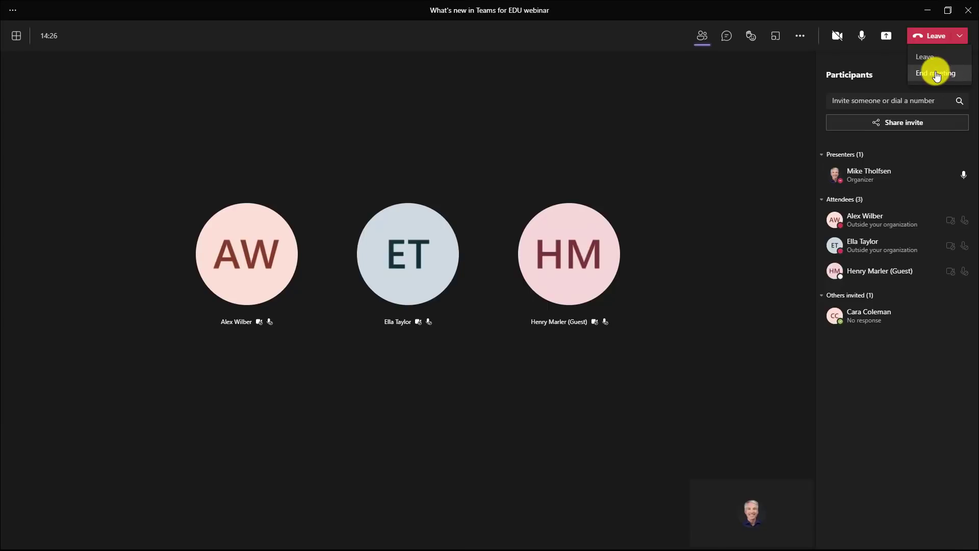
{"action": "left_click", "coordinate": [936, 74]}
{"action": "left_click", "coordinate": [546, 296]}
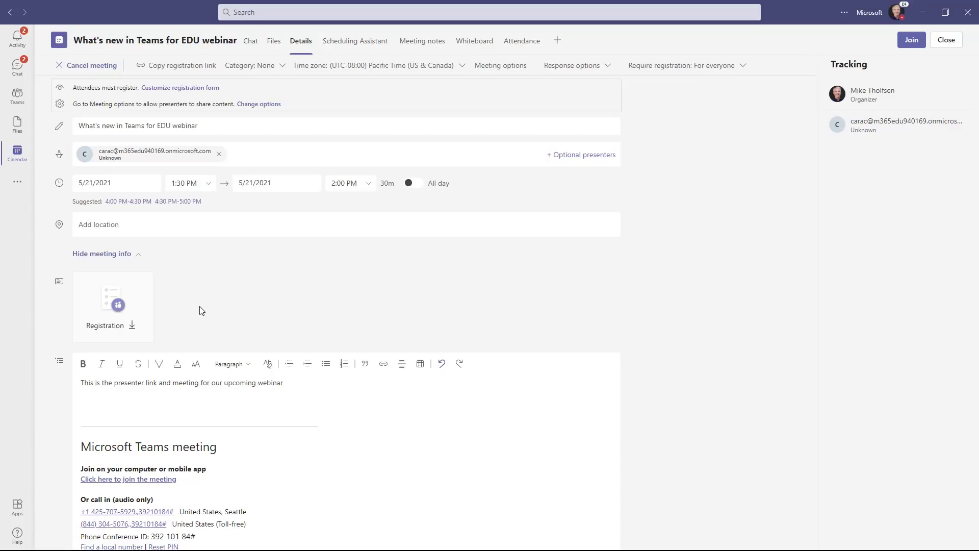
{"action": "left_click", "coordinate": [117, 309]}
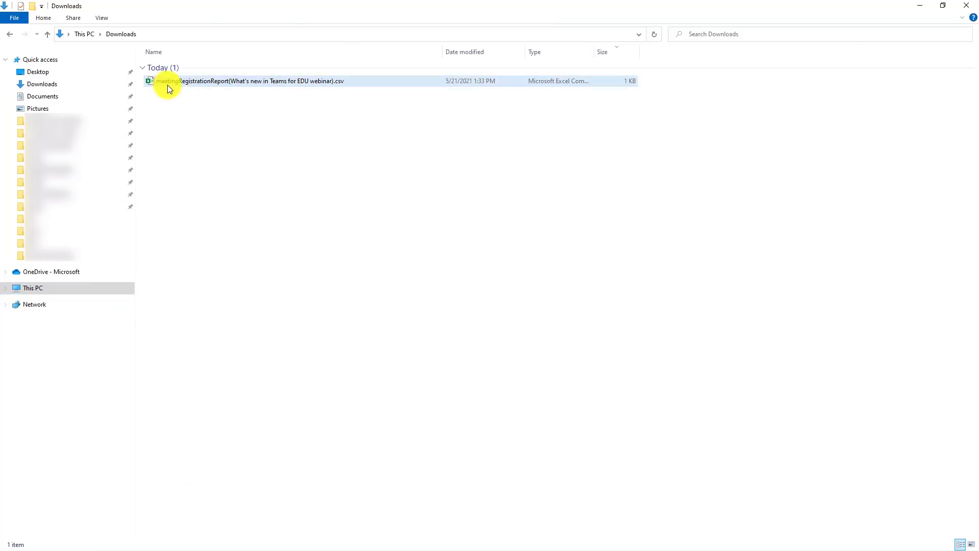
- Open the meetingRegistrationReport CSV in Excel and select names A3:A6 and emails B3:B6
{"action": "double_click", "coordinate": [292, 84]}
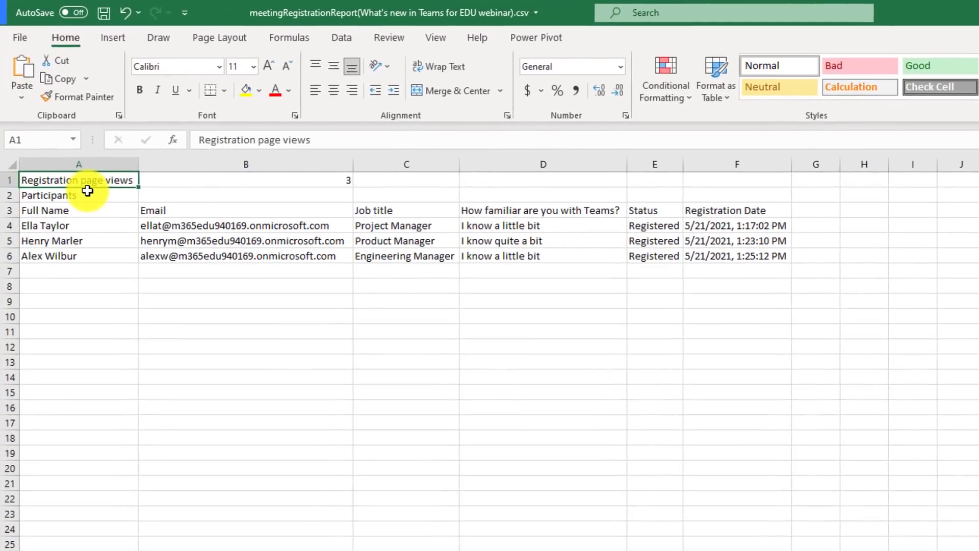
{"action": "left_click_drag", "start_coordinate": [78, 214], "coordinate": [83, 261]}
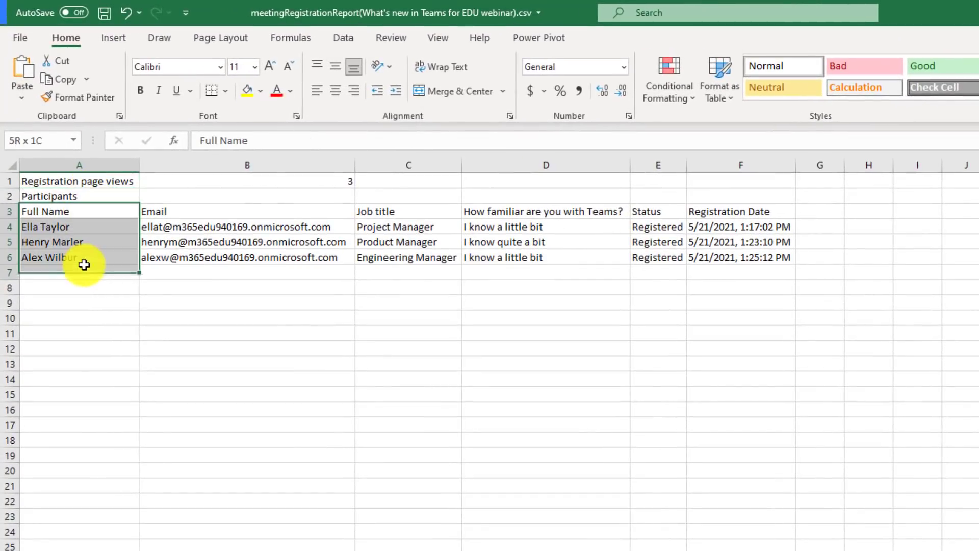
{"action": "left_click_drag", "start_coordinate": [204, 207], "coordinate": [227, 253]}
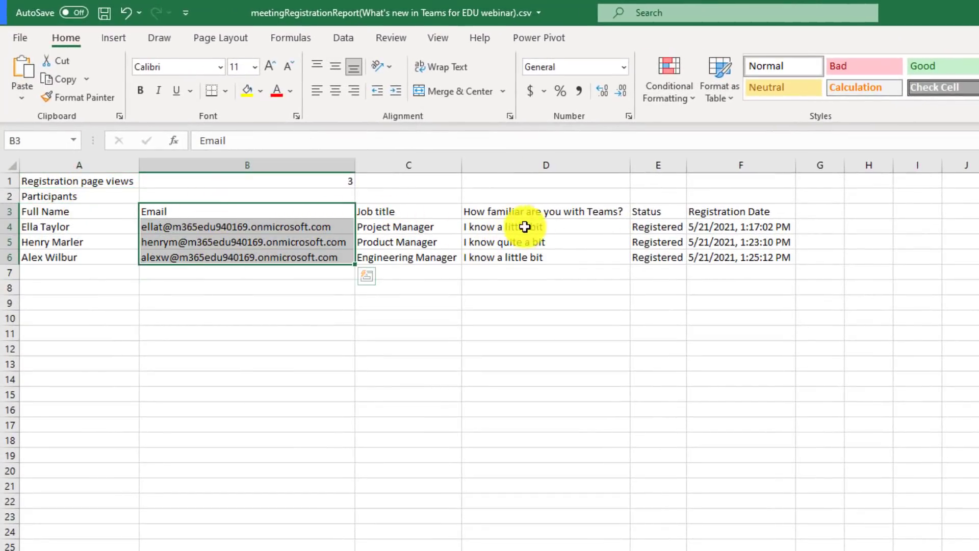